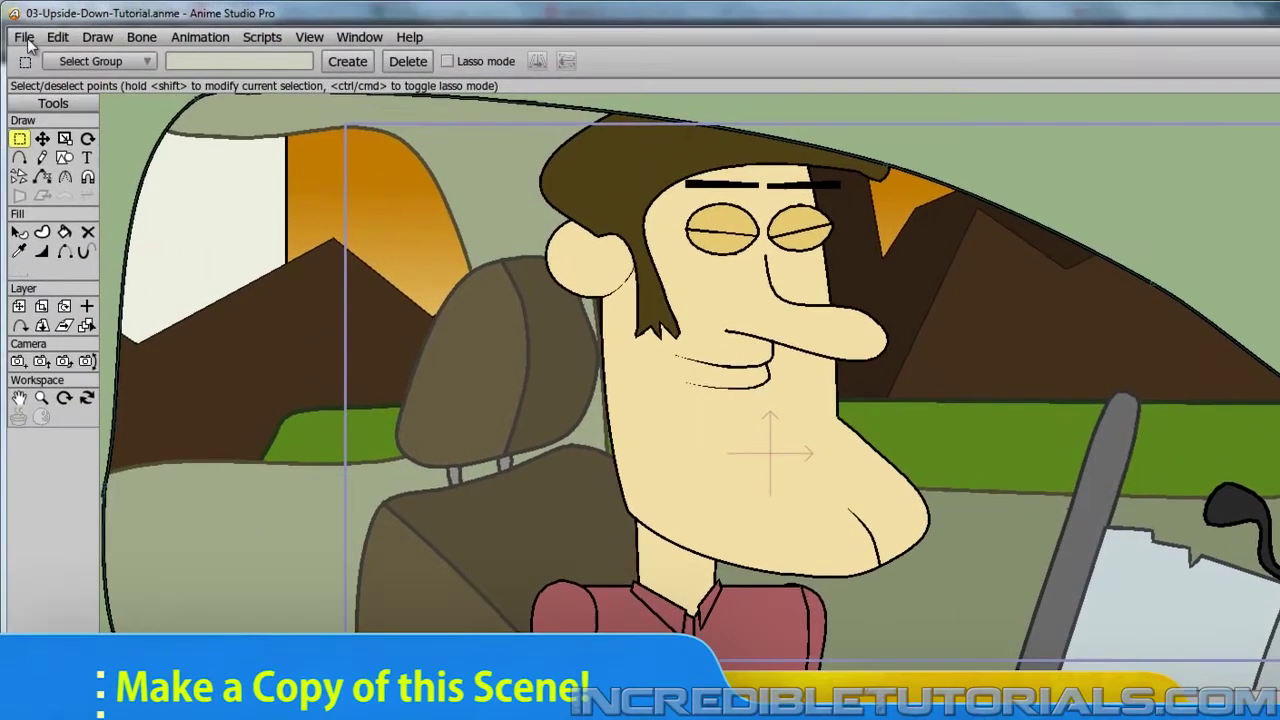
Start a Save As copy of the scene from the File menu, then cancel the dialog
left_click(24, 37)
left_click(91, 171)
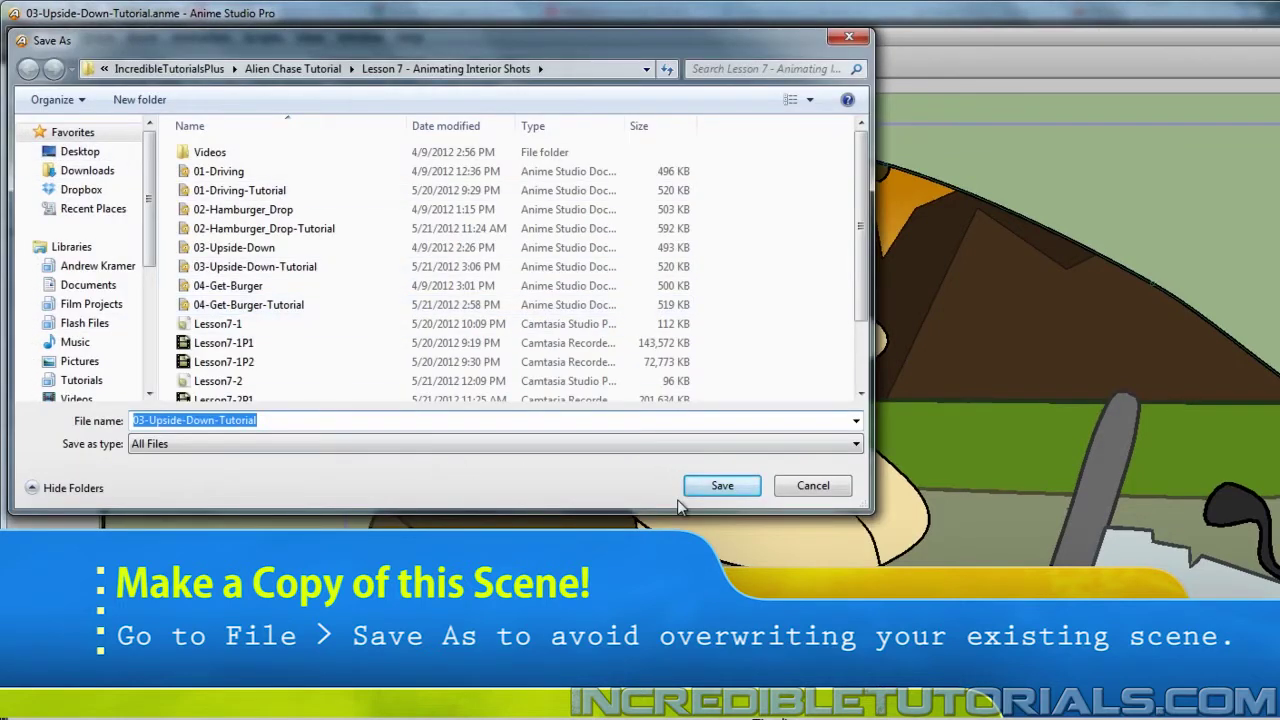
left_click(815, 487)
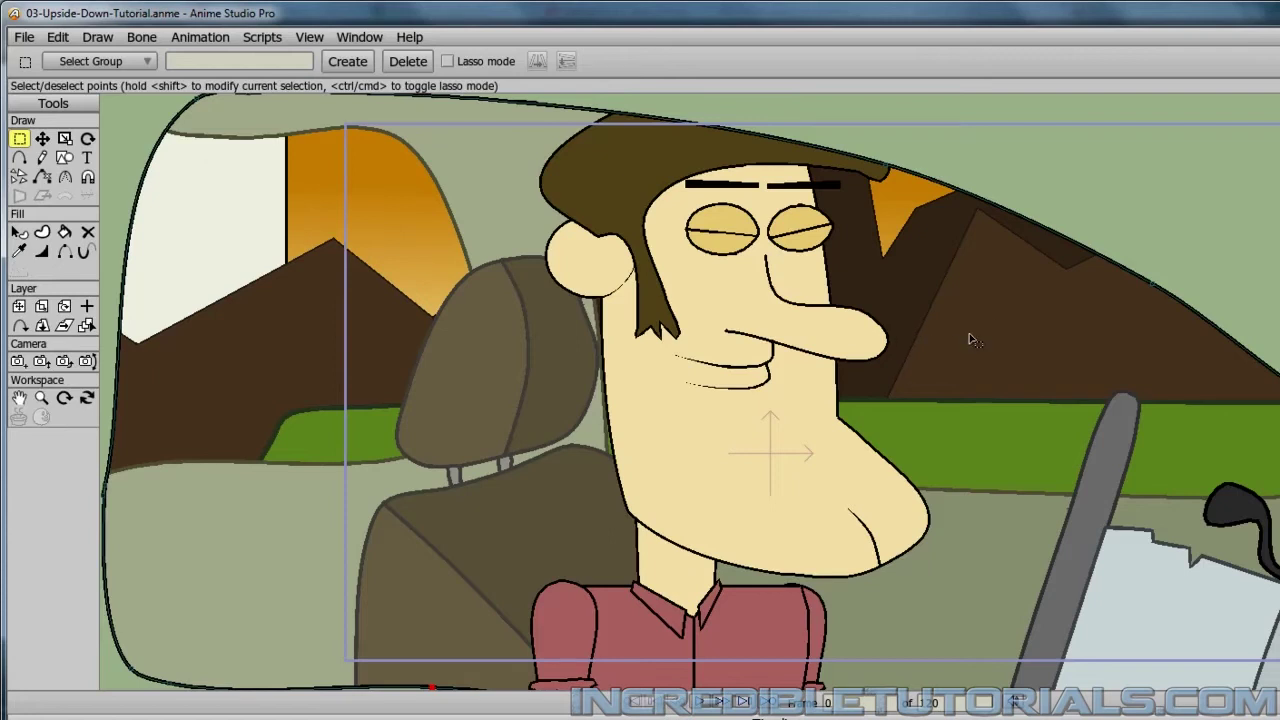
Clear all animation from the document and confirm with Yes
left_click(201, 40)
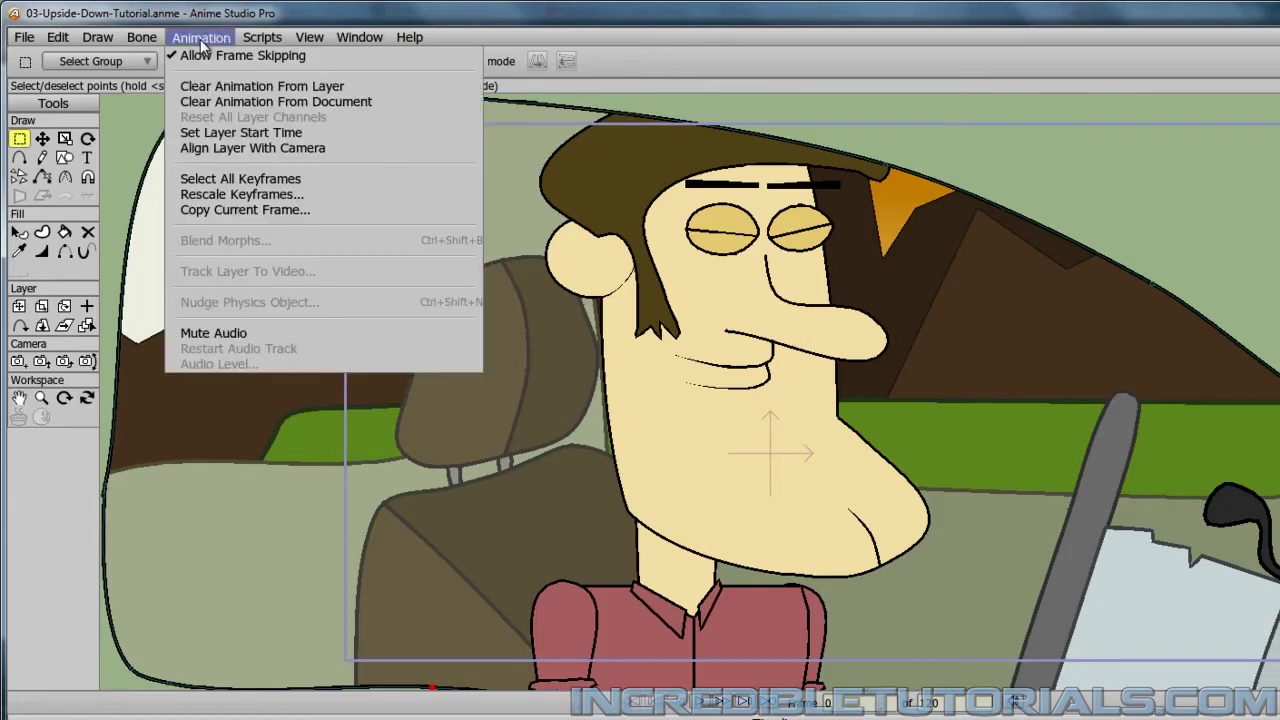
left_click(234, 100)
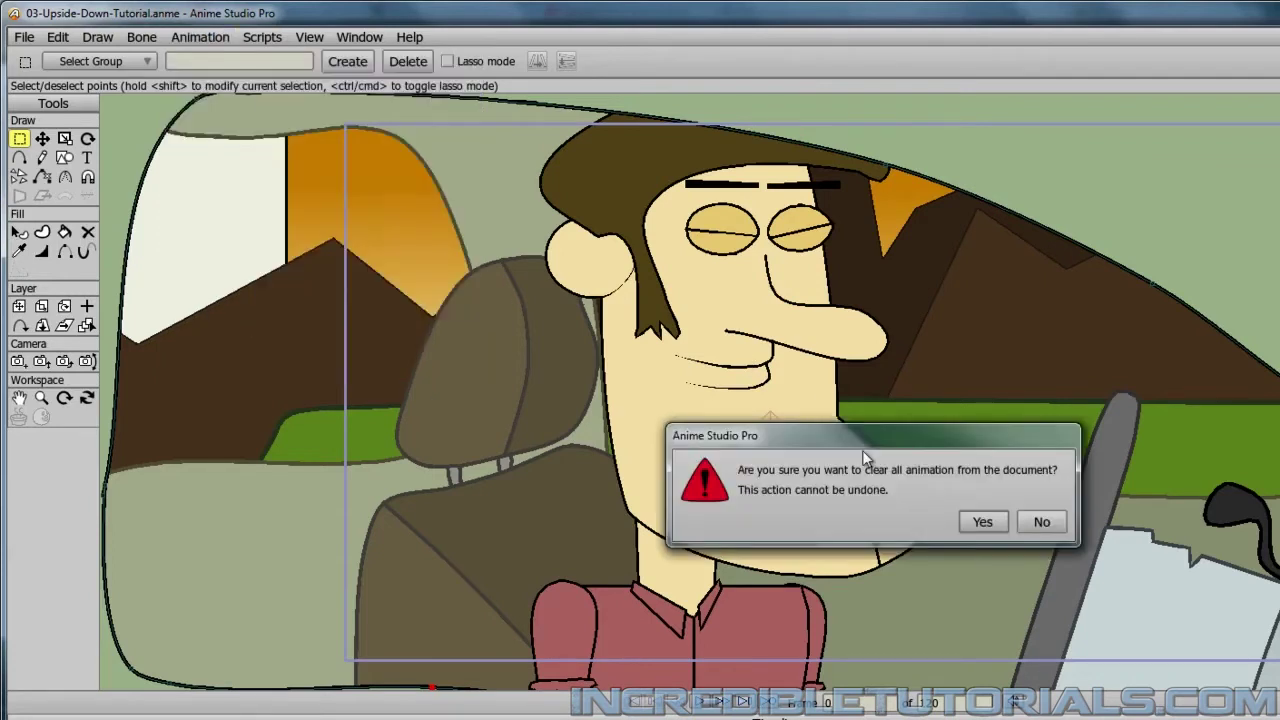
left_click(985, 522)
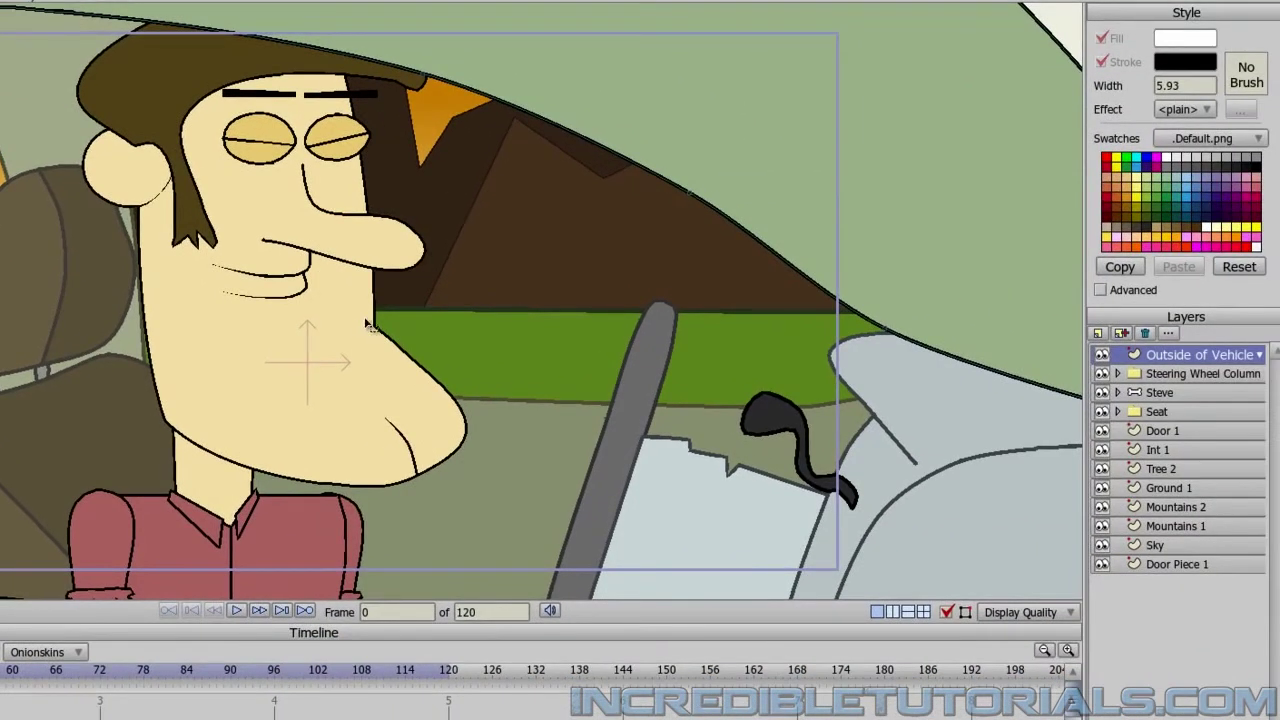
Expand the Steve layer and set the Mouth Switch to the plain Mouth drawing
left_click(1116, 391)
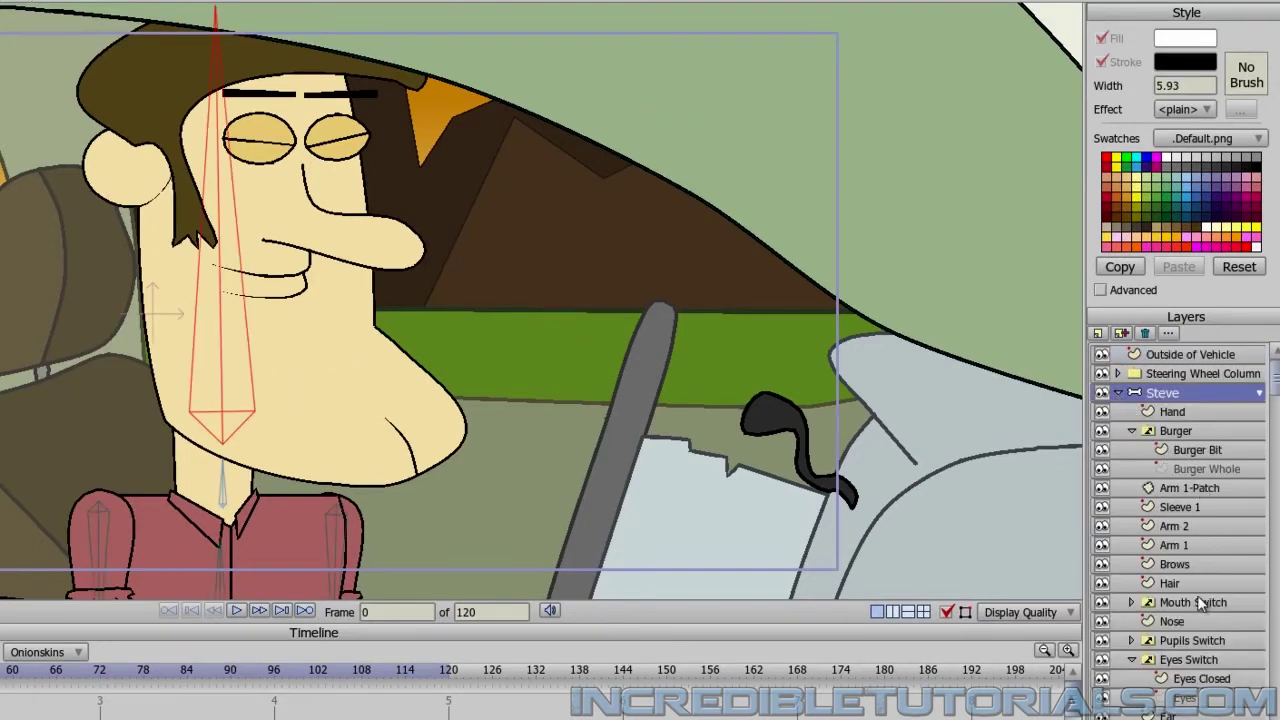
left_click(1195, 599)
right_click(1195, 599)
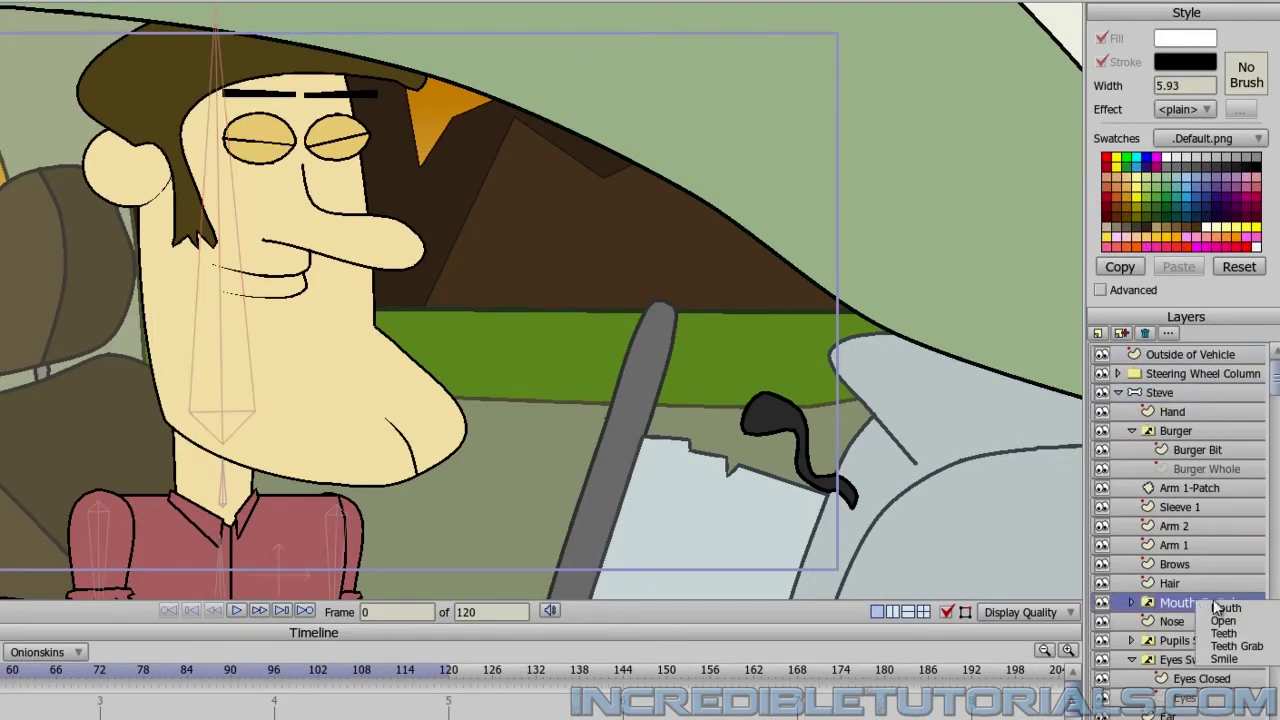
left_click(1221, 606)
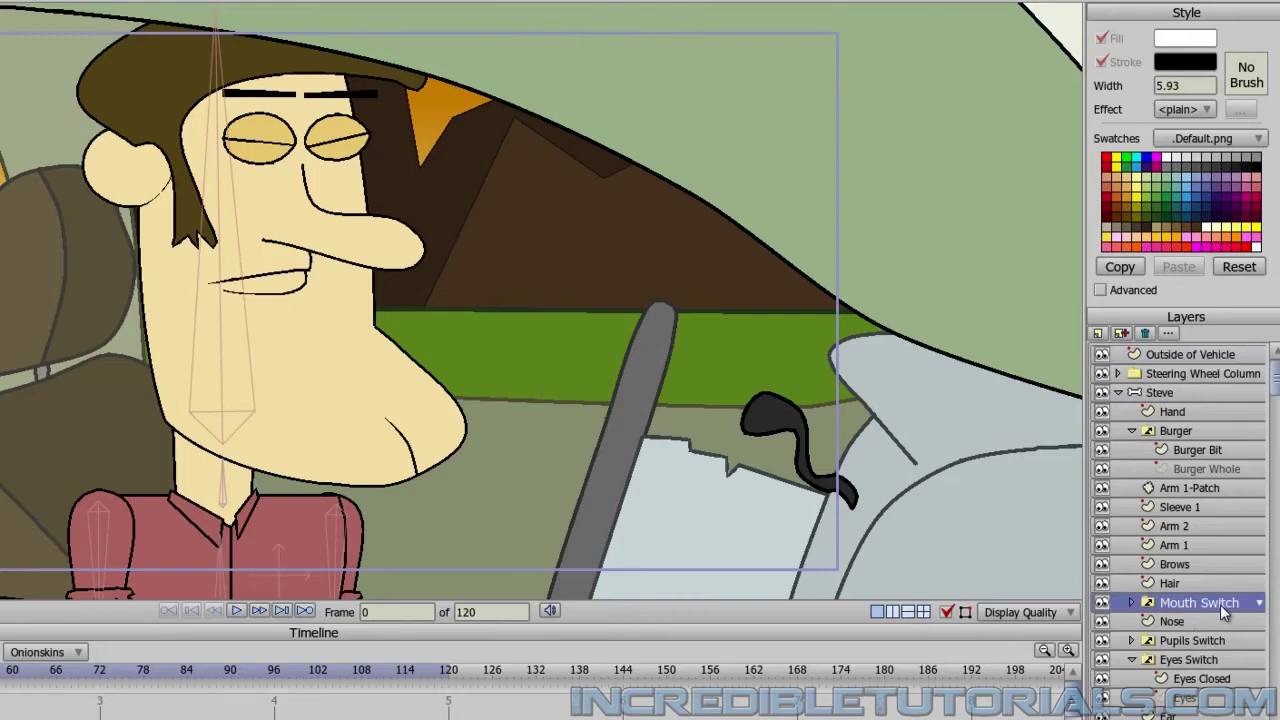
Set the Pupils Switch to Pupils and the Eyes Switch to open Eyes
left_click(1208, 641)
right_click(1208, 641)
left_click(1212, 648)
left_click(1207, 661)
right_click(1207, 661)
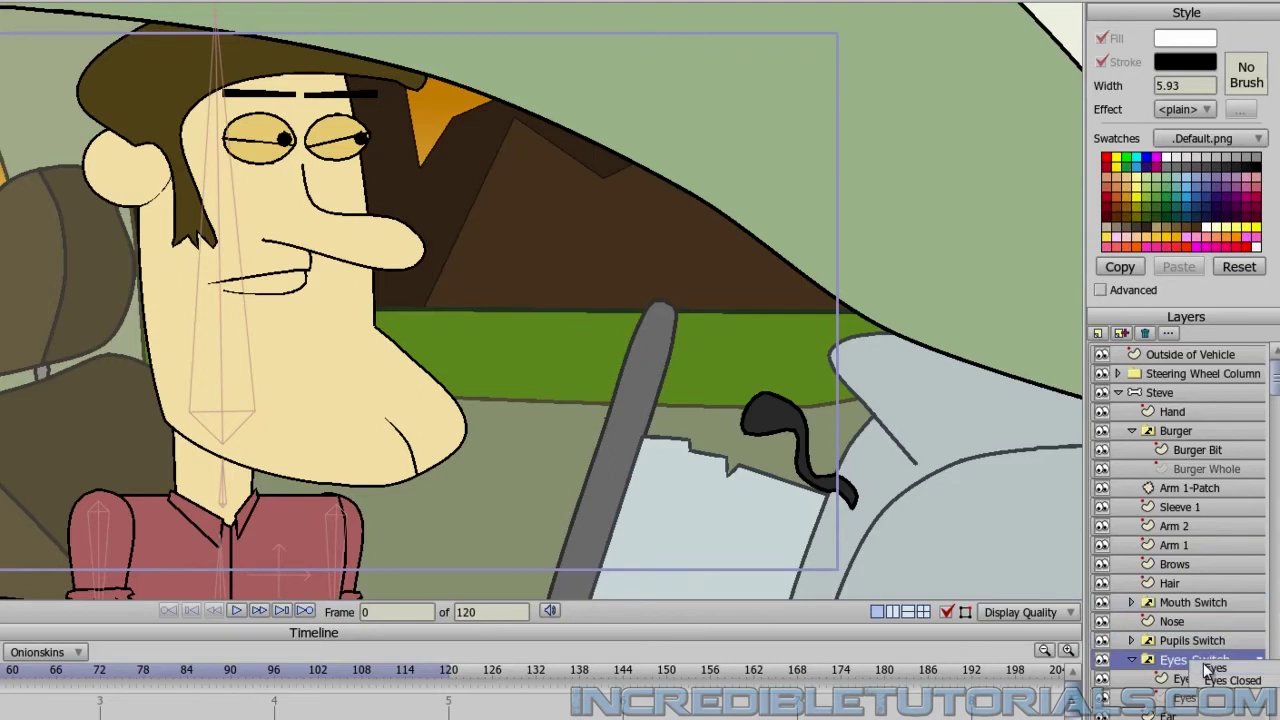
left_click(1212, 668)
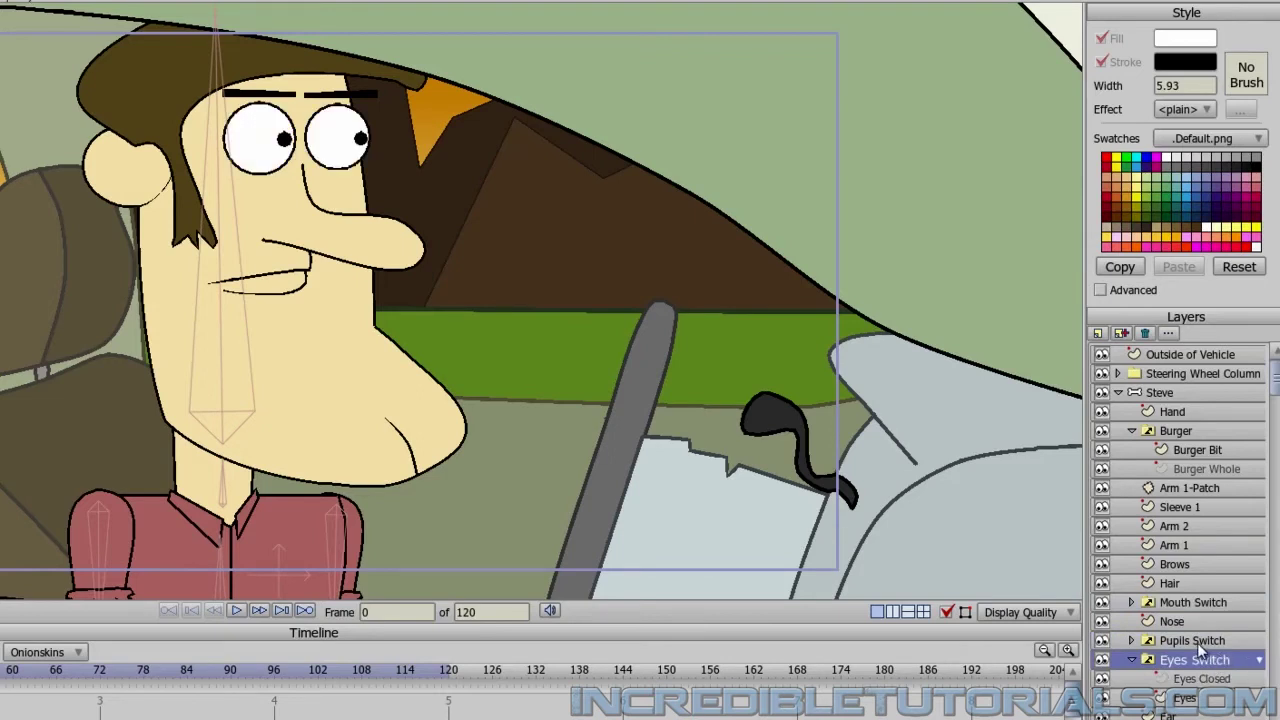
left_click(1189, 640)
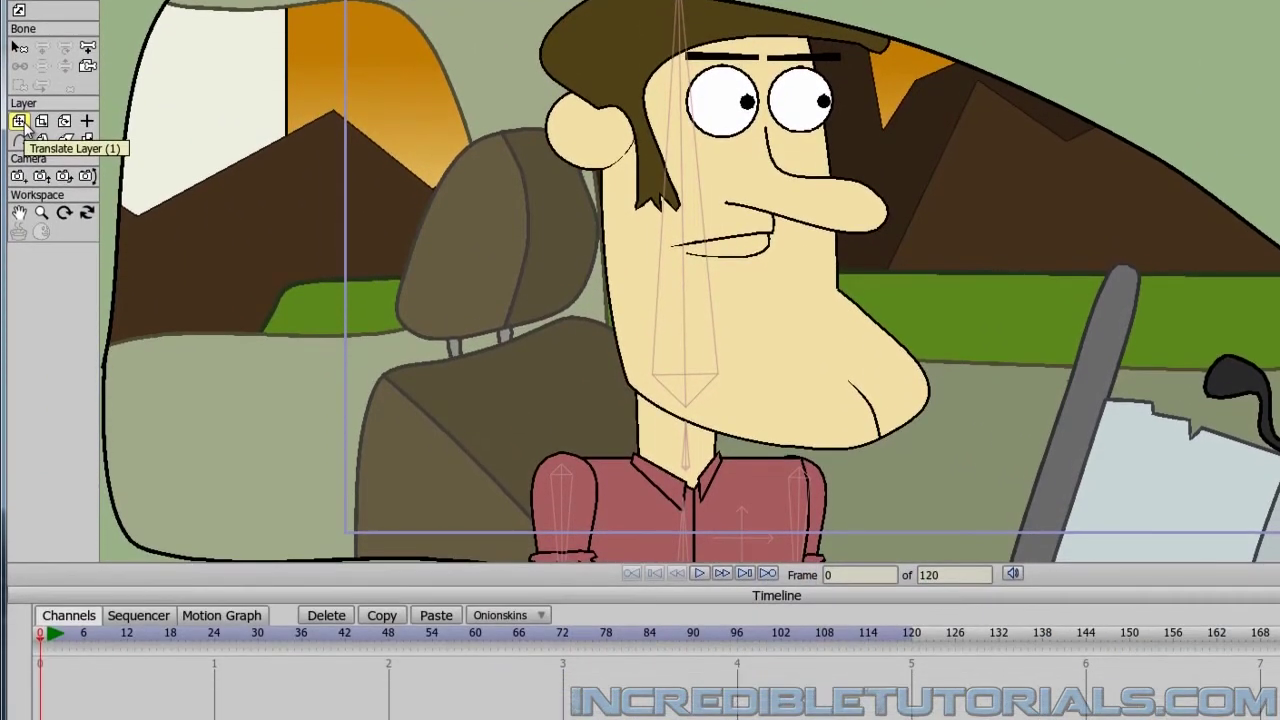
With Translate Layer, key the head at frames 0 and 24, then nudge it left at 32
left_click(20, 122)
left_click(680, 132)
key("space")
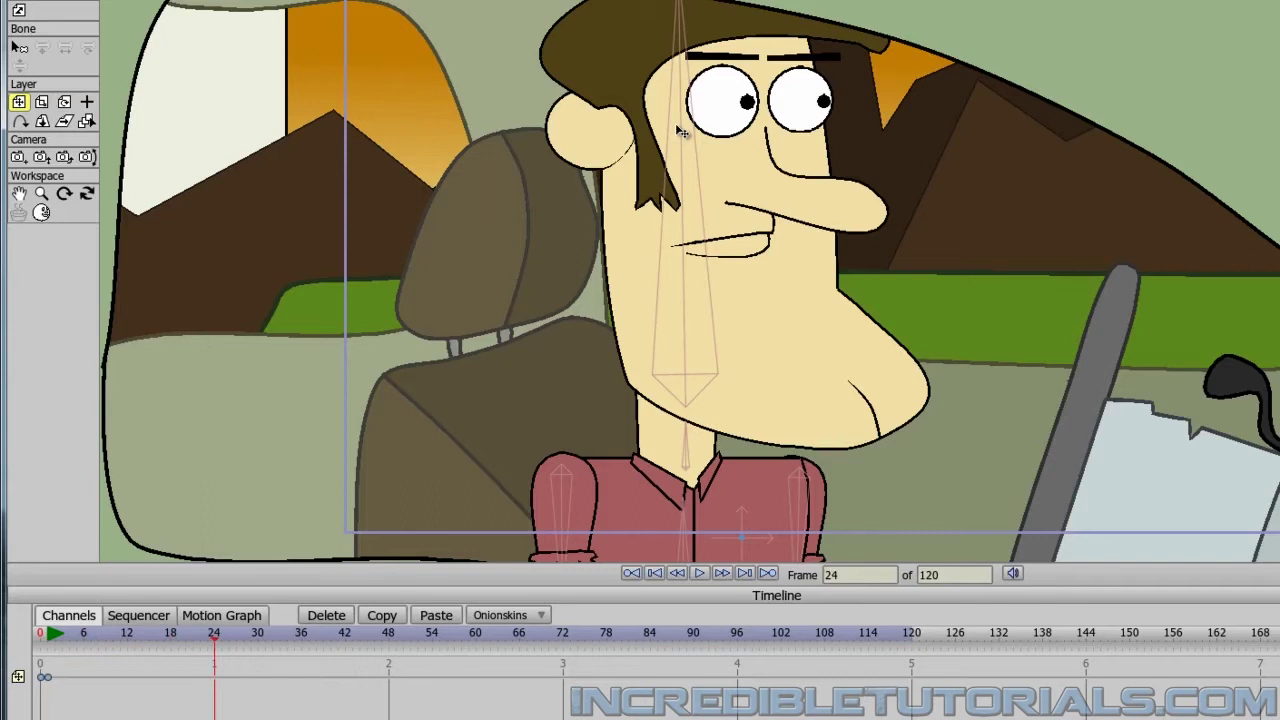
left_click(680, 132)
key("space")
left_click_drag(680, 132, 626, 134)
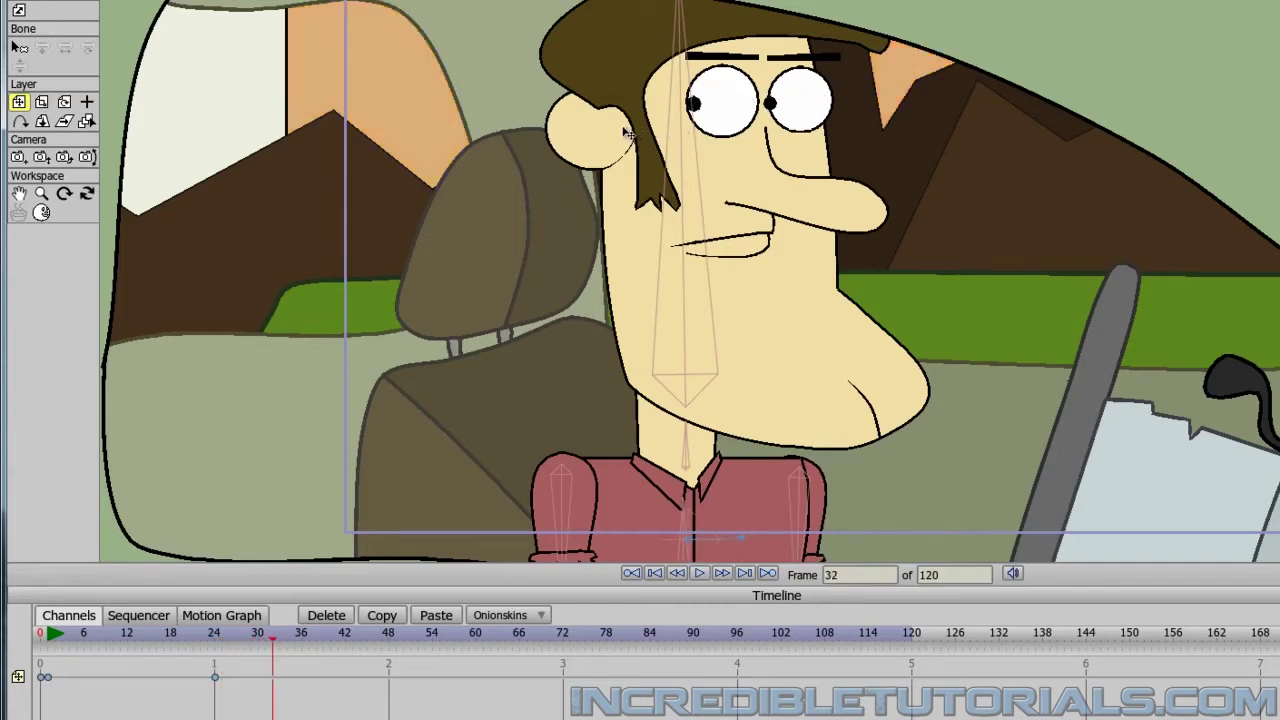
key("ctrl+Left")
key("ctrl+Left")
key("ctrl+Left")
key("ctrl+Left")
key("space")
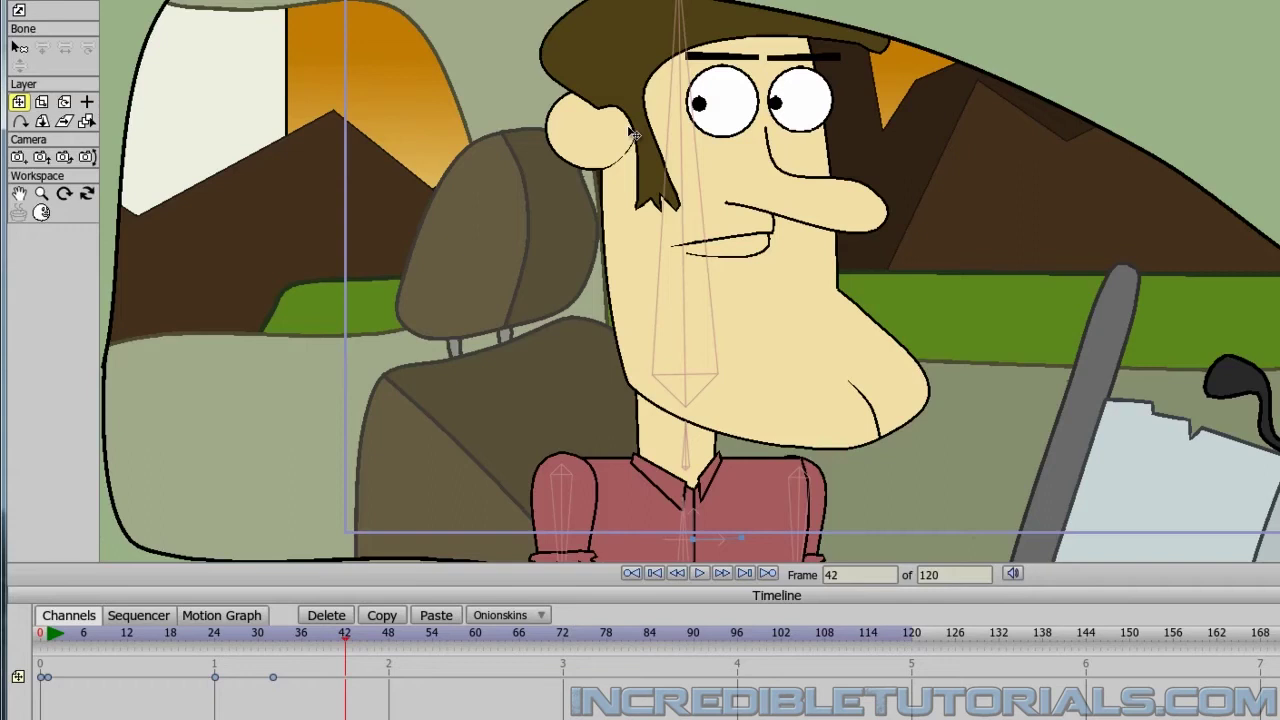
Key the head at frame 42 and nudge it slightly right at frame 52
left_click(633, 133)
key("space")
left_click_drag(633, 133, 686, 132)
key("ctrl+Left")
key("ctrl+Left")
key("ctrl+Left")
key("ctrl+Left")
key("ctrl+Left")
key("ctrl+Left")
key("ctrl+Left")
key("ctrl+Left")
key("ctrl+Left")
key("ctrl+Left")
key("ctrl+Left")
key("ctrl+Left")
key("ctrl+Left")
key("ctrl+Left")
key("ctrl+Left")
key("ctrl+Left")
key("ctrl+Left")
key("ctrl+Left")
key("ctrl+Left")
key("ctrl+Left")
key("ctrl+Left")
key("ctrl+Right")
key("ctrl+Right")
key("ctrl+Right")
key("ctrl+Right")
key("ctrl+Right")
key("ctrl+Right")
key("ctrl+Right")
key("ctrl+Right")
key("ctrl+Right")
key("ctrl+Right")
key("ctrl+Right")
key("ctrl+Right")
key("ctrl+Right")
key("ctrl+Right")
key("ctrl+Right")
key("ctrl+Right")
key("ctrl+Right")
key("ctrl+Right")
key("ctrl+Right")
key("ctrl+Right")
key("ctrl+Right")
key("ctrl+Right")
key("ctrl+Right")
key("ctrl+Right")
key("ctrl+Right")
key("ctrl+Right")
key("ctrl+Right")
key("ctrl+Right")
key("ctrl+Right")
key("ctrl+Right")
key("ctrl+Right")
key("ctrl+Right")
key("ctrl+Right")
key("ctrl+Right")
key("ctrl+Right")
key("ctrl+Right")
key("ctrl+Right")
key("ctrl+Right")
key("ctrl+Right")
key("ctrl+Right")
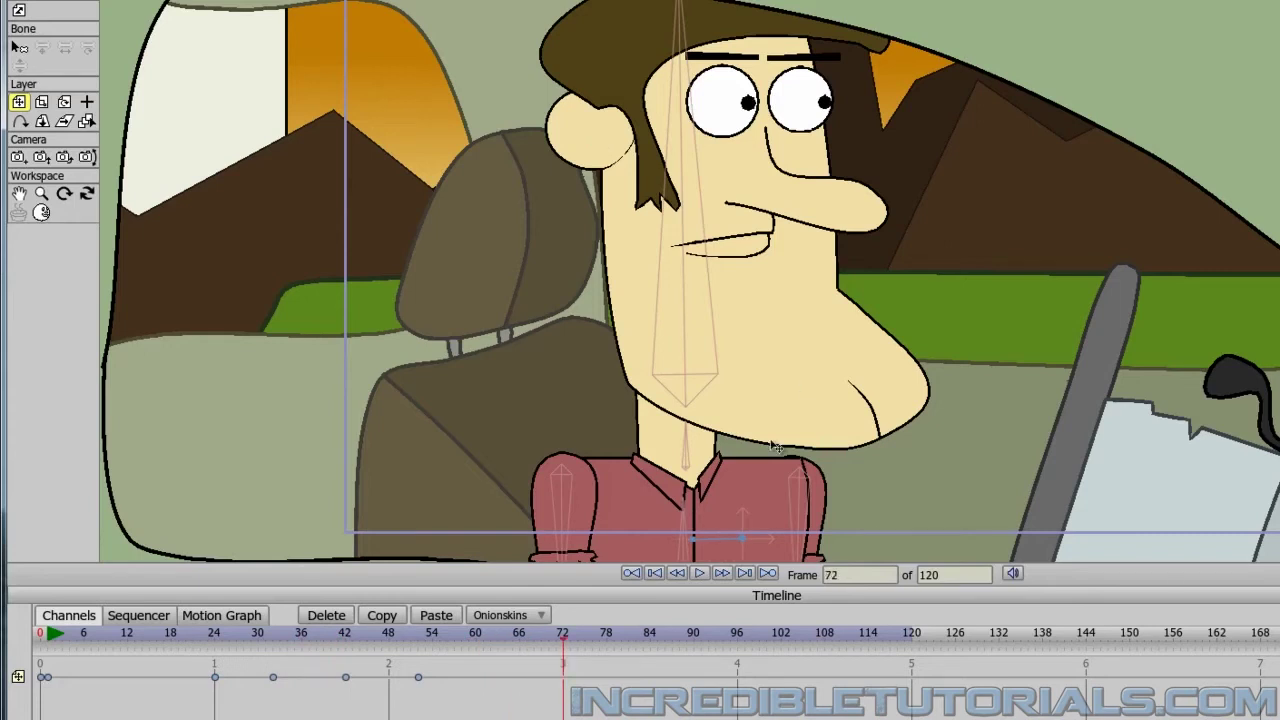
Set the scene's end frame to 72 and rewind to frame 0
left_click_drag(966, 577, 916, 579)
type("72")
key("Return")
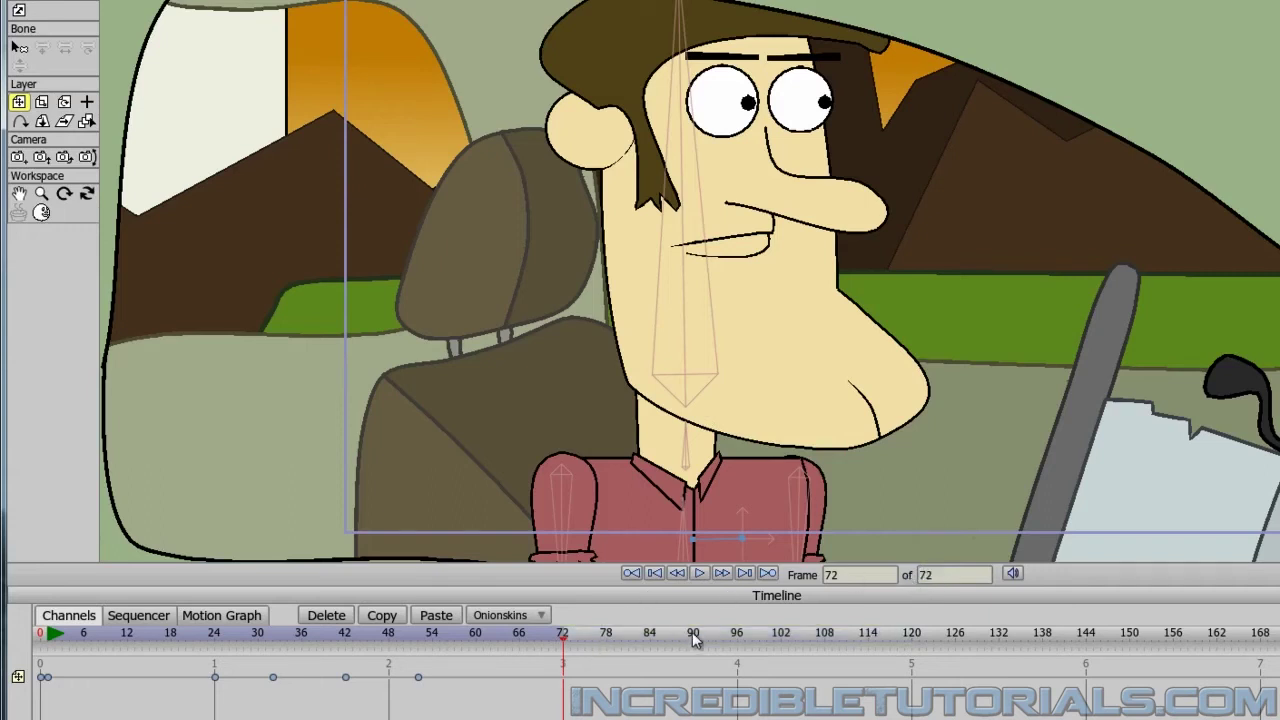
left_click(42, 640)
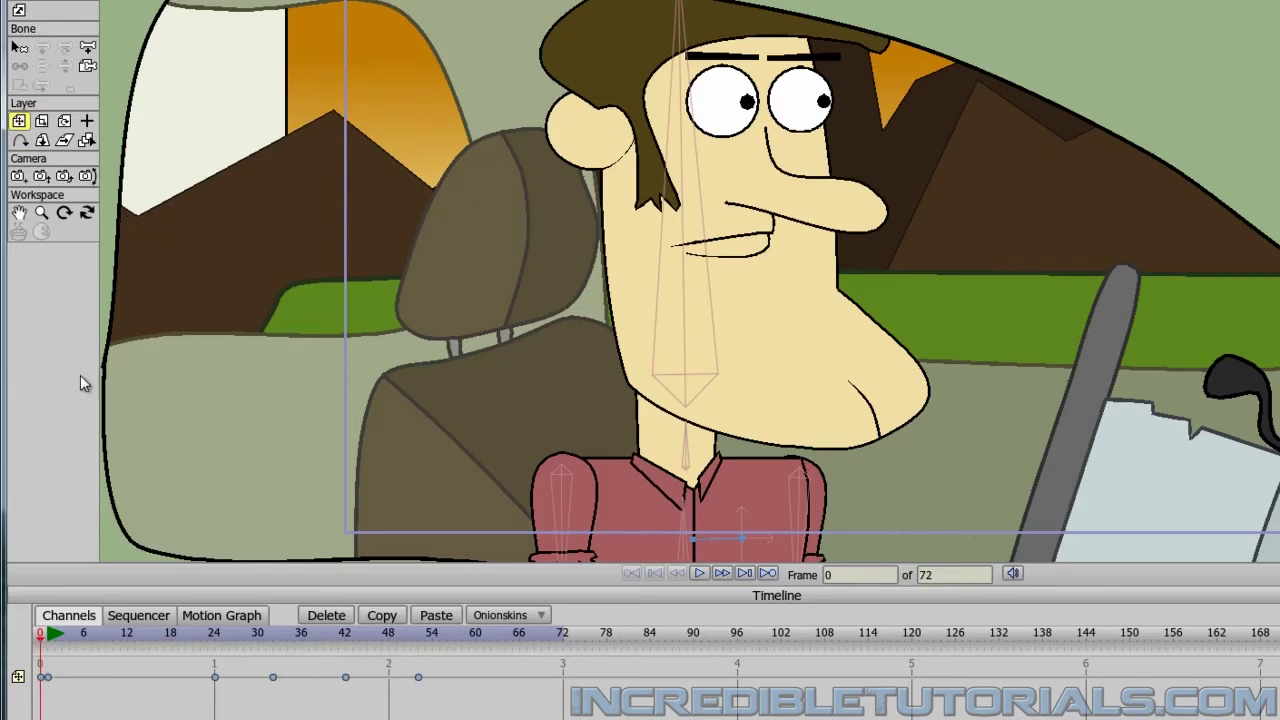
Roll the camera until the car scene is upside down and play it back
left_click(70, 176)
left_click_drag(452, 370, 950, 238)
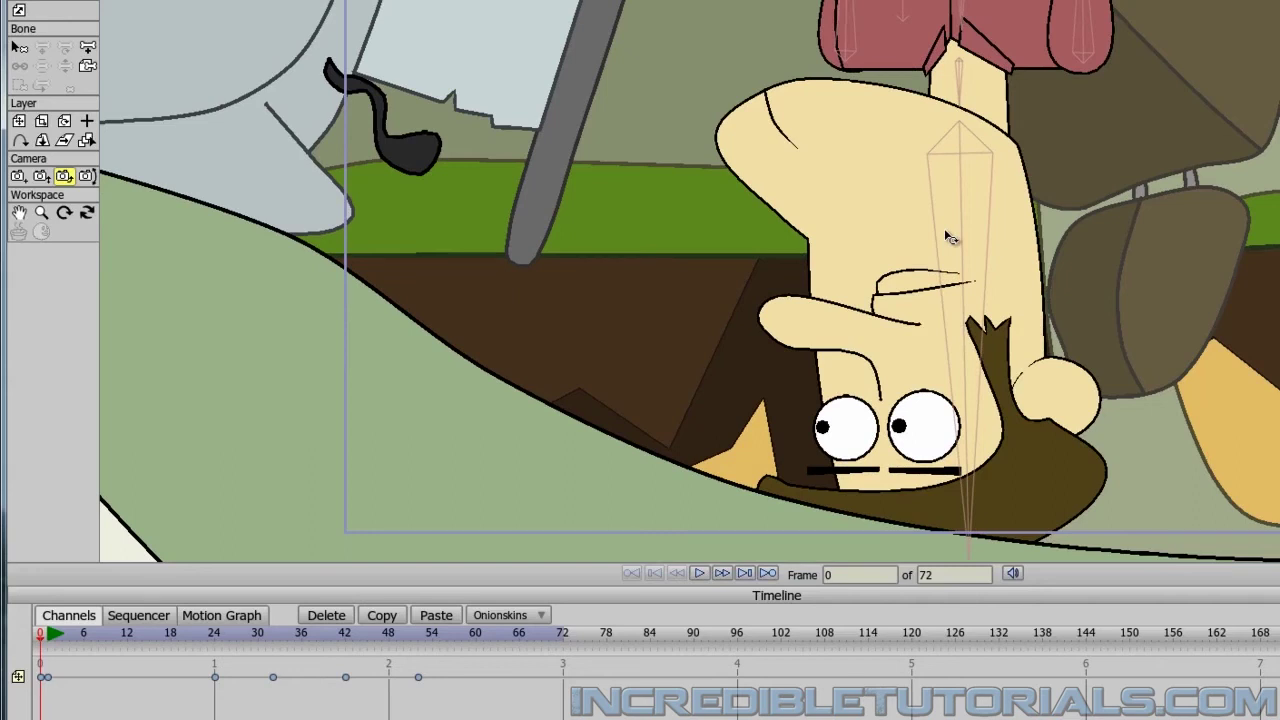
key("space")
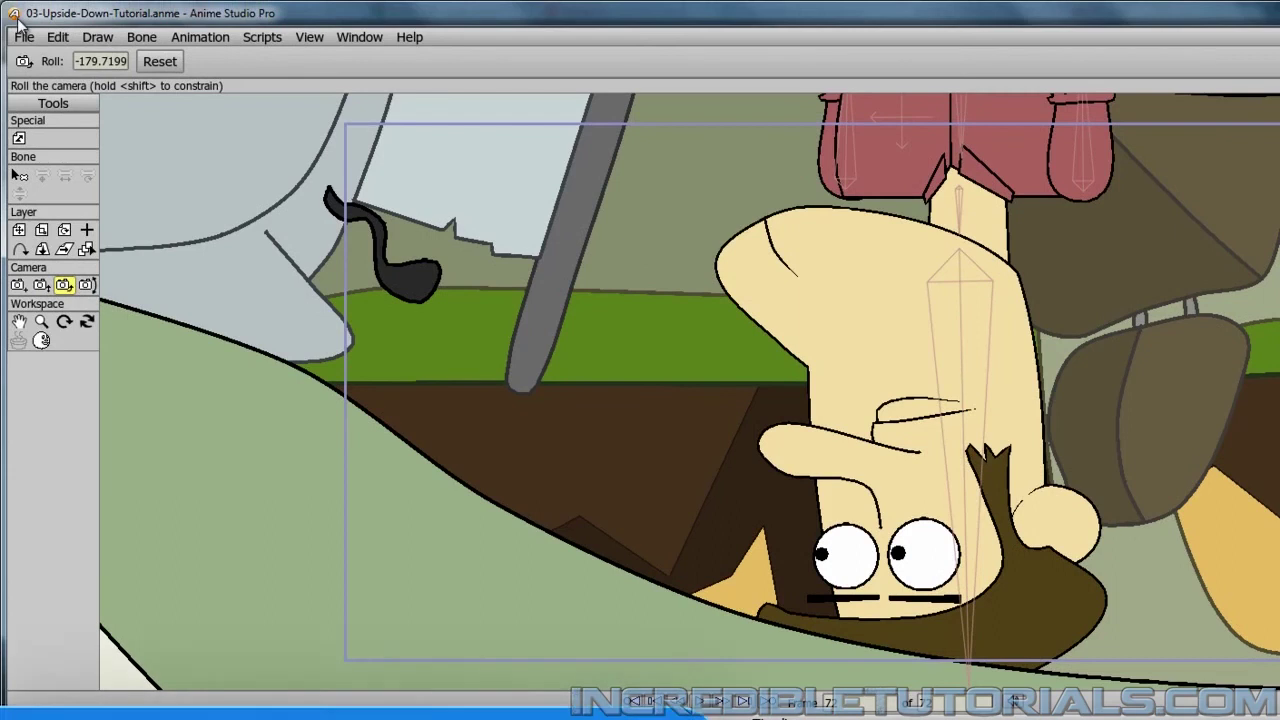
Save the scene via File > Save
left_click(18, 37)
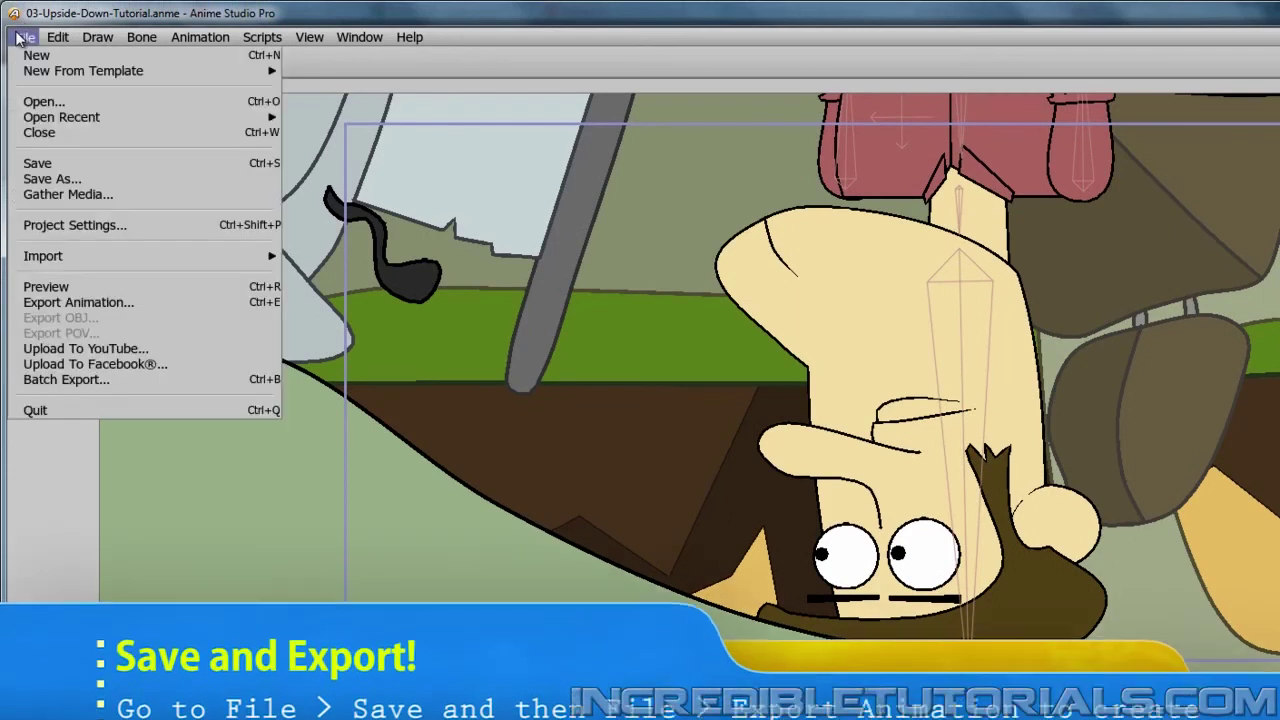
left_click(37, 164)
left_click(22, 38)
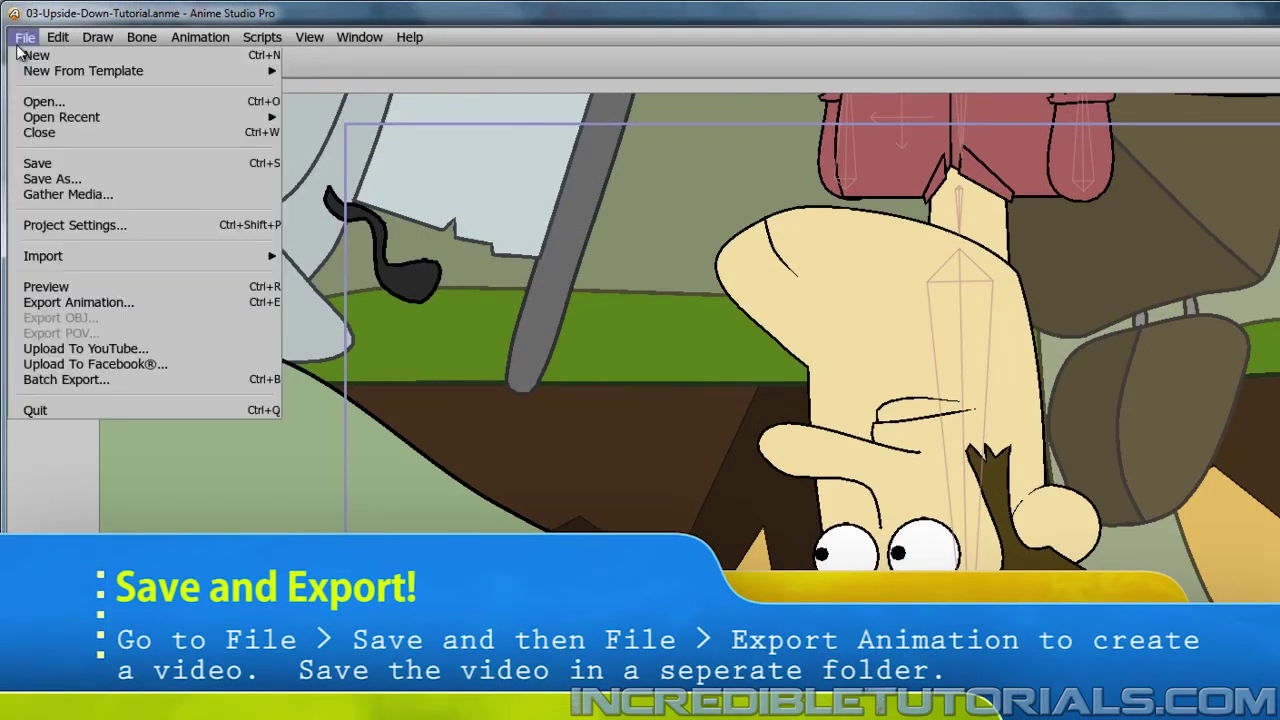